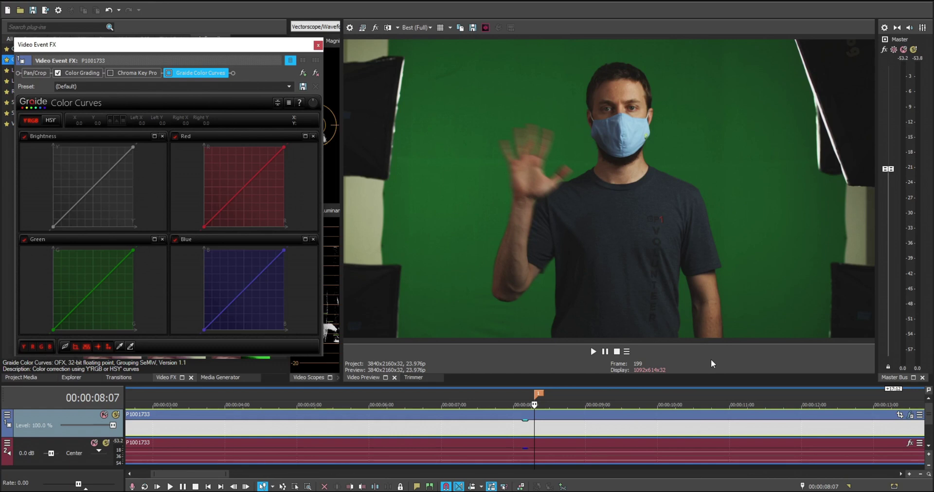
# Enable Chroma Key Pro in the Video Event FX chain so the green backdrop keys to black
pyautogui.click(111, 72)
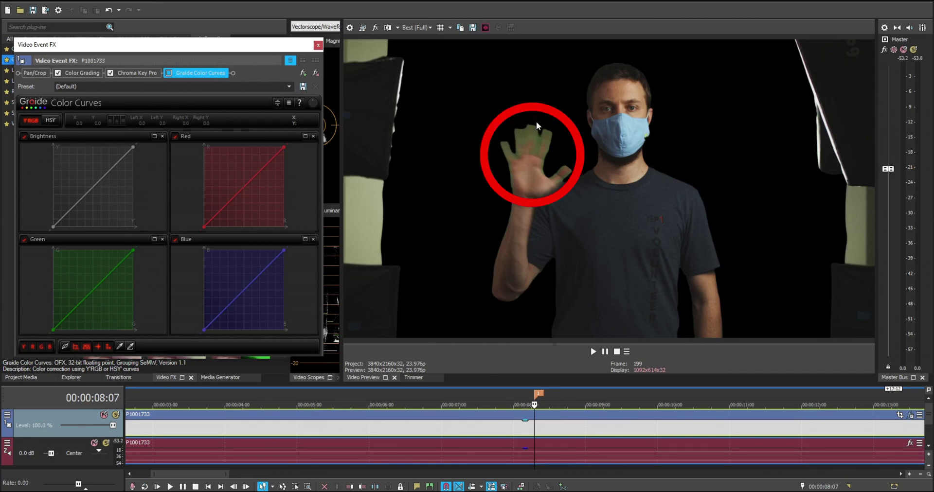
pyautogui.click(35, 73)
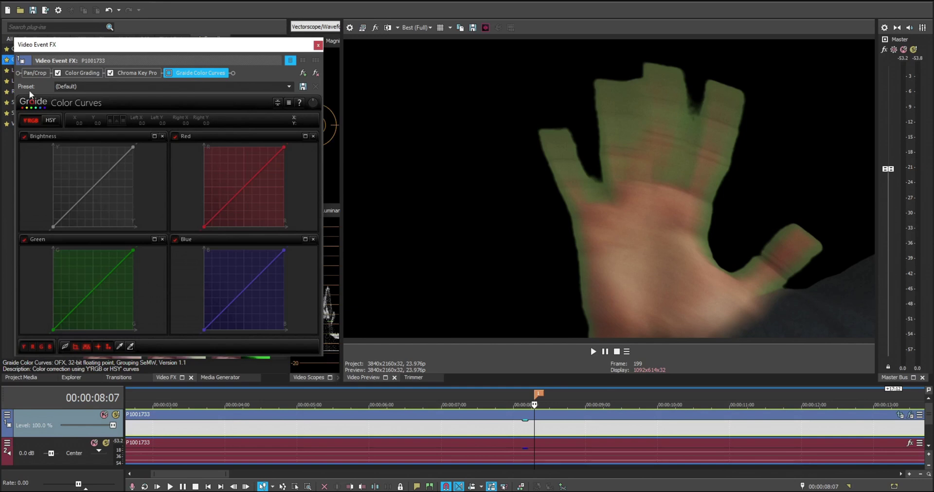
# Switch Graide Color Curves to HSY mode and hide the Y and S curves, leaving only Hue
pyautogui.click(54, 121)
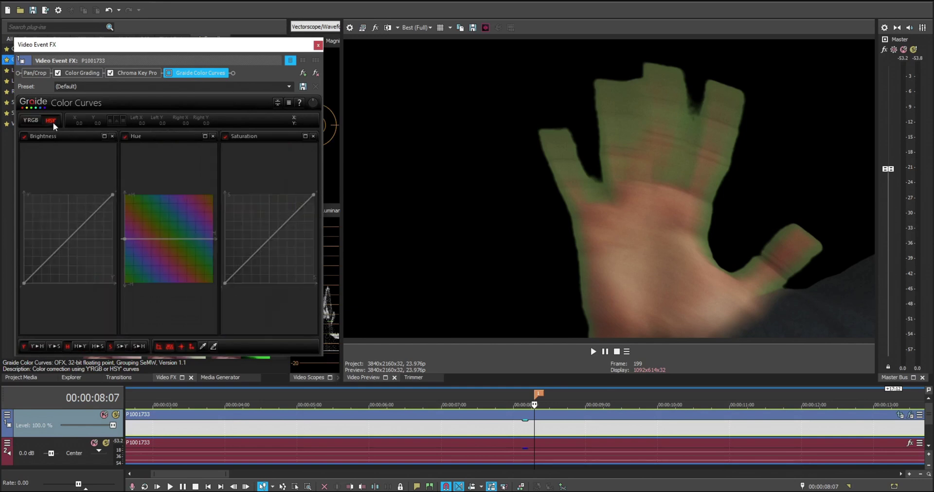
pyautogui.click(24, 346)
pyautogui.click(110, 346)
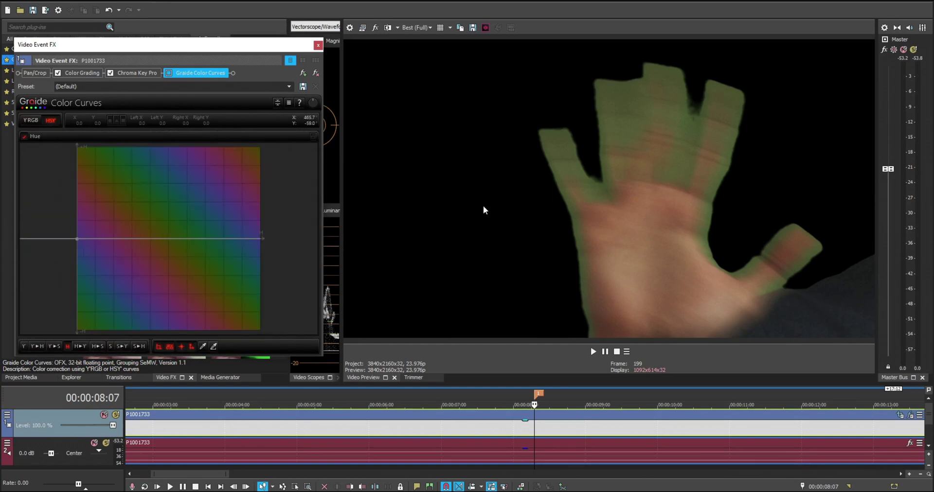
# Sample two hues from the hand's green fringe with the eyedropper, then select all Hue points
pyautogui.click(202, 346)
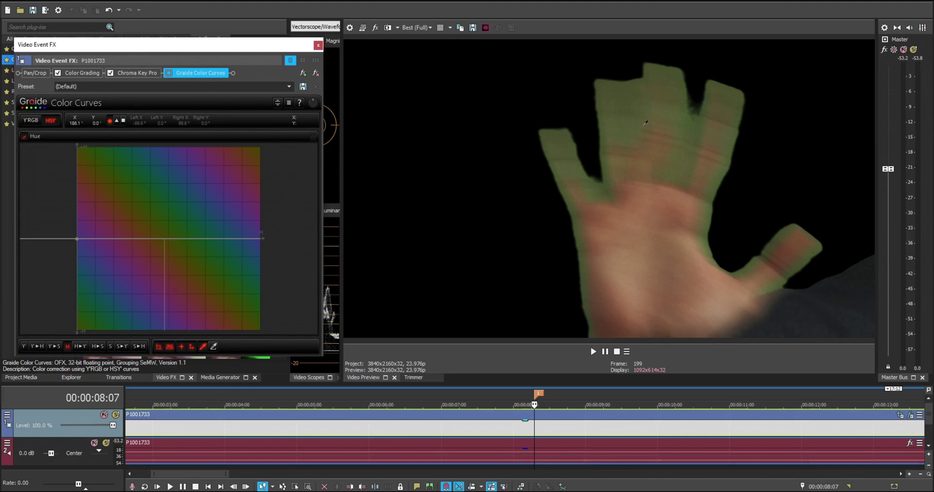
pyautogui.click(579, 226)
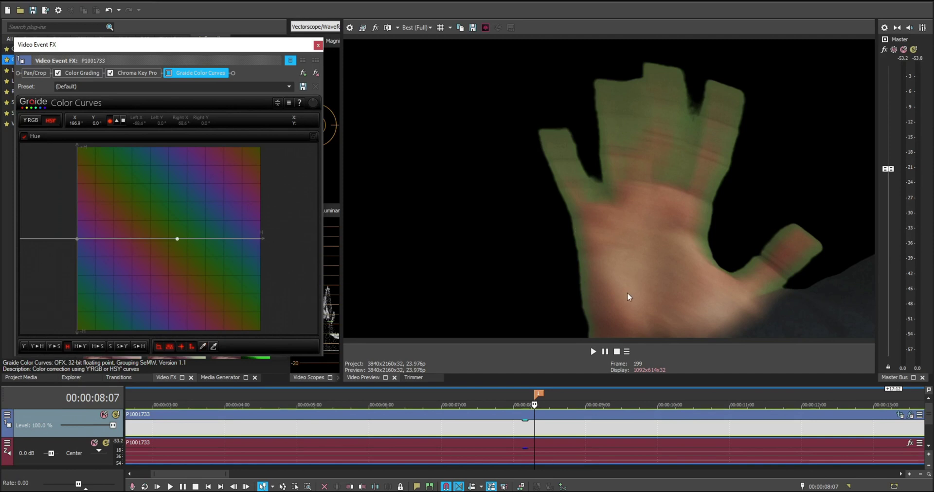
pyautogui.click(203, 346)
pyautogui.click(622, 260)
pyautogui.click(258, 238)
pyautogui.moveTo(286, 215); pyautogui.dragTo(61, 263)
# Set the Hue points to triangle type and pull the middle point down to about -52
pyautogui.click(117, 120)
pyautogui.moveTo(162, 199); pyautogui.dragTo(162, 199)
pyautogui.moveTo(177, 240); pyautogui.dragTo(176, 266)
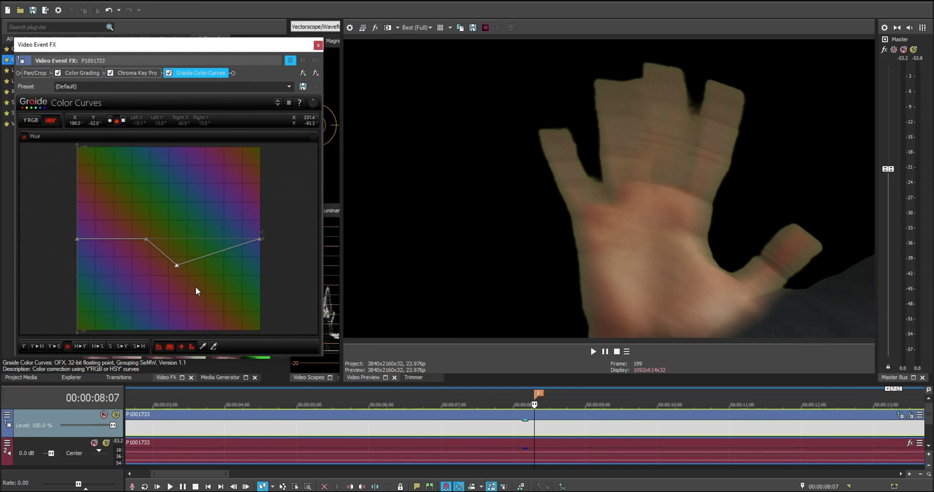
pyautogui.moveTo(196, 287); pyautogui.dragTo(127, 205)
# Move the Pan/Crop frame down onto the arm, then up onto the masked face
pyautogui.click(35, 72)
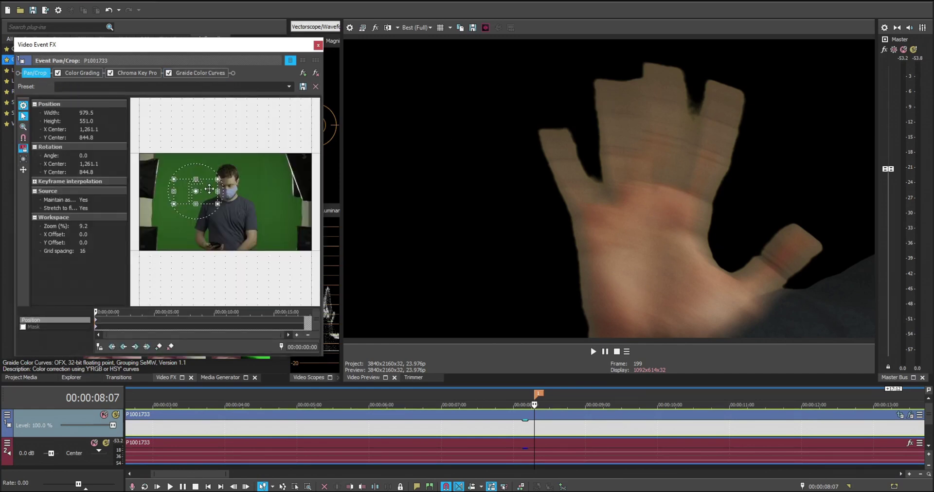
pyautogui.moveTo(209, 188); pyautogui.dragTo(211, 232)
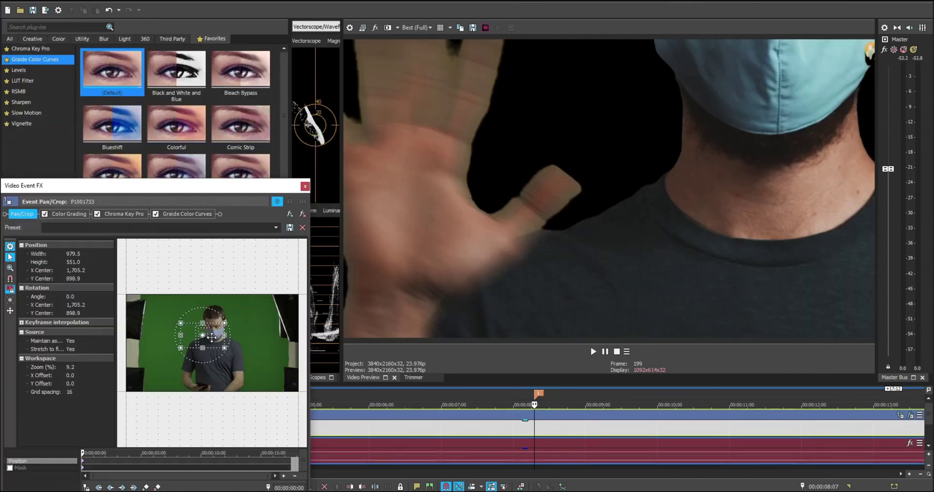
pyautogui.moveTo(213, 342); pyautogui.dragTo(225, 319)
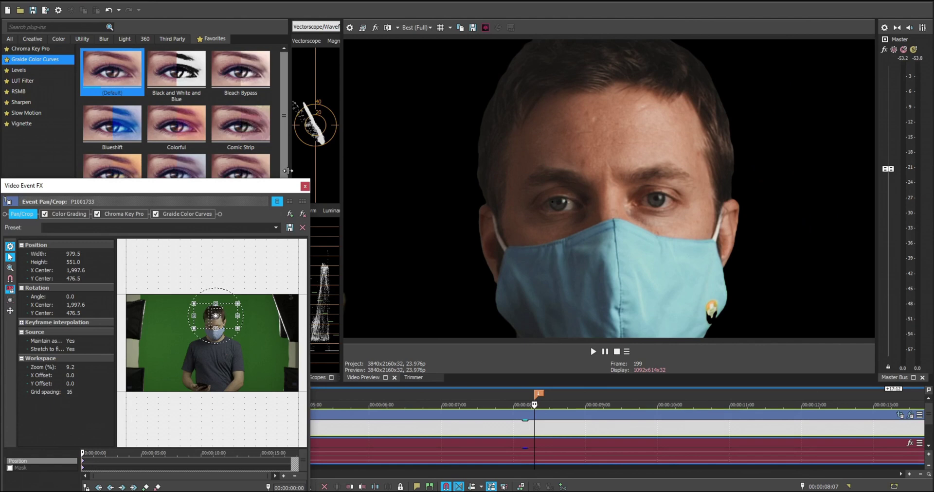
# Widen the vectorscope and toggle Graide Color Curves off and on repeatedly, leaving it enabled
pyautogui.moveTo(289, 173); pyautogui.dragTo(138, 146)
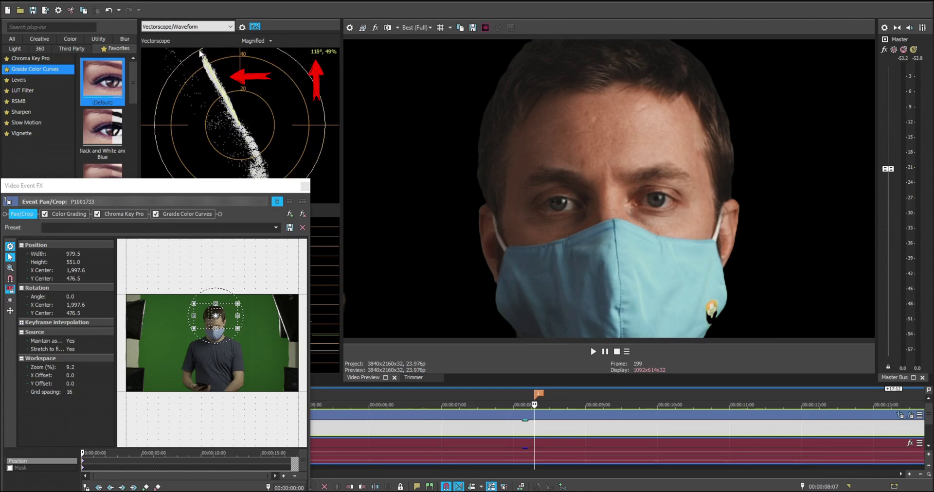
pyautogui.click(156, 214)
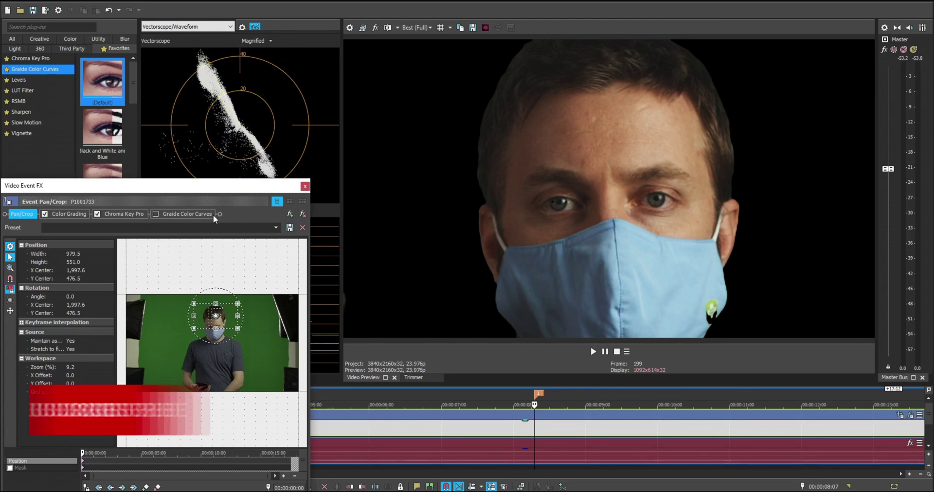
pyautogui.click(155, 214)
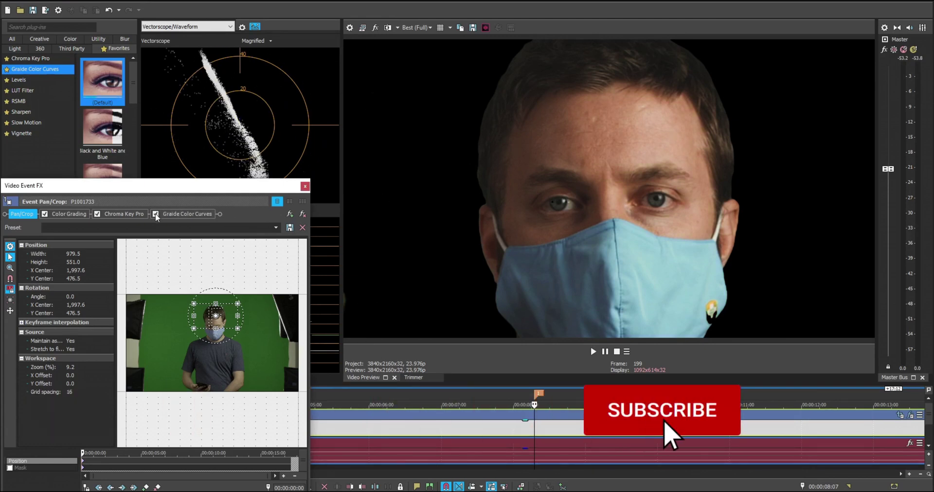
pyautogui.click(156, 214)
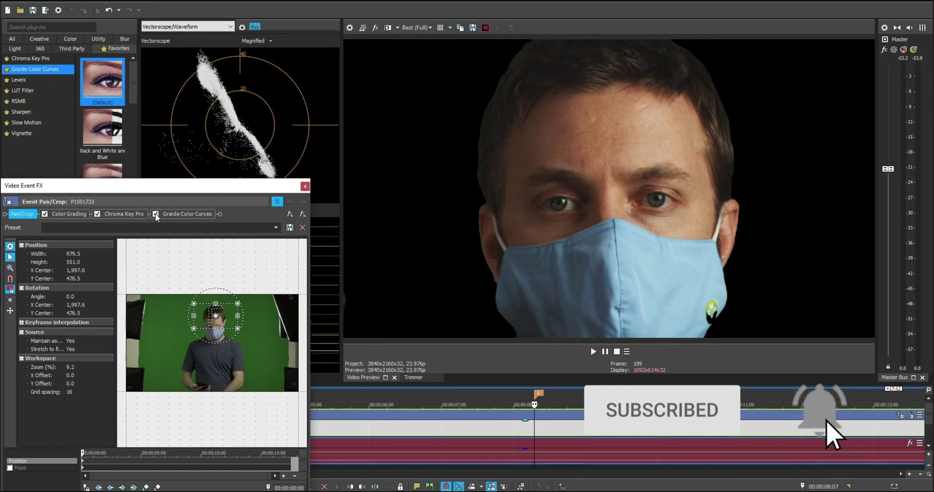
pyautogui.click(156, 214)
pyautogui.click(155, 214)
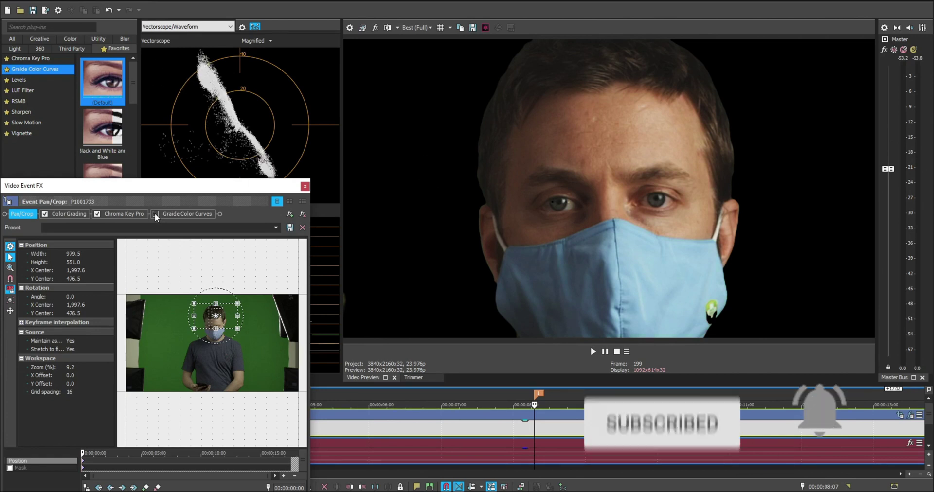
pyautogui.click(155, 214)
pyautogui.click(156, 214)
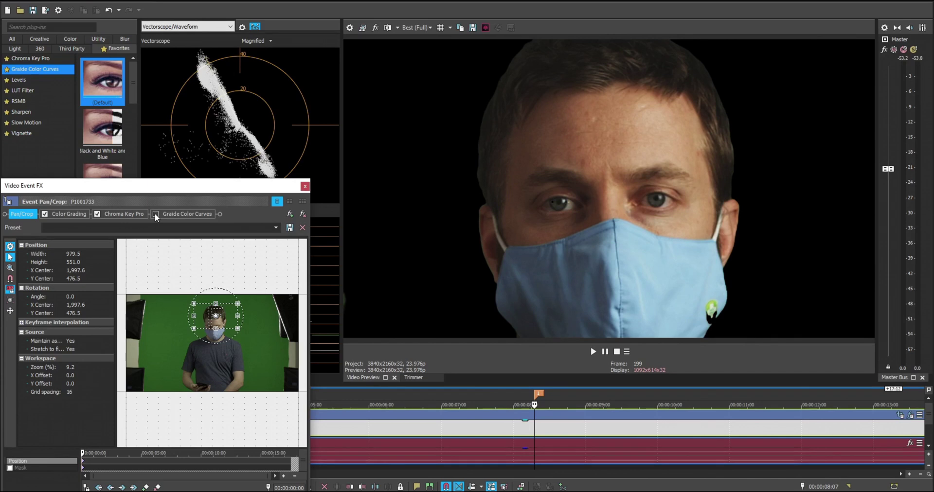
pyautogui.click(155, 214)
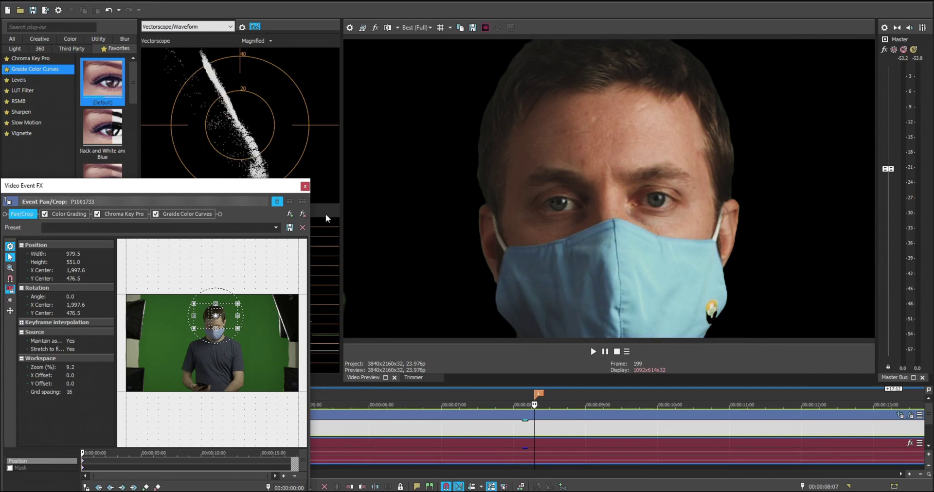
pyautogui.moveTo(226, 318); pyautogui.dragTo(195, 361)
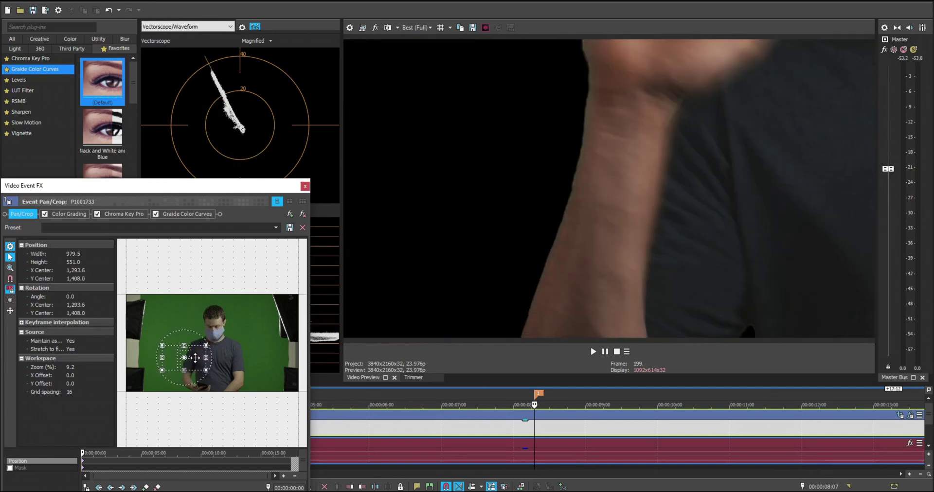
# Nudge the crop down the arm, then Restore Pan/Crop to the full 3,840 × 2,160 frame
pyautogui.moveTo(193, 365); pyautogui.dragTo(213, 317)
pyautogui.rightClick(256, 316)
pyautogui.click(266, 321)
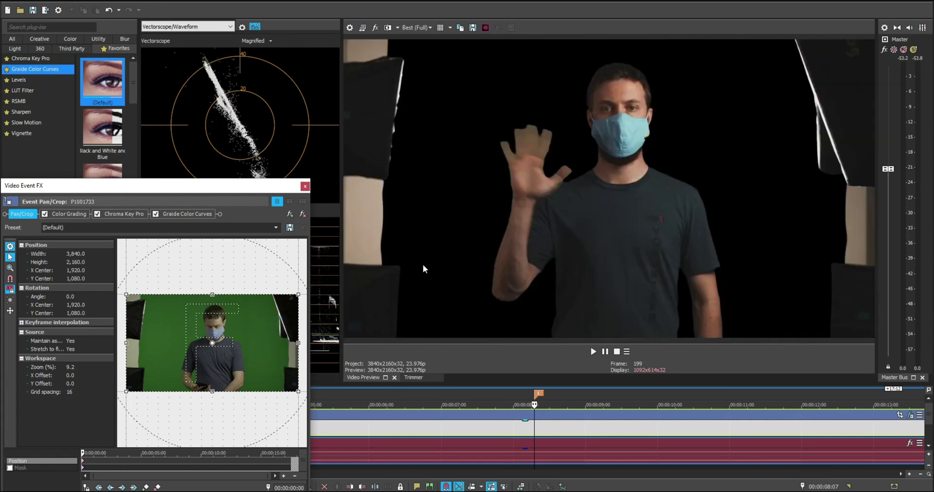